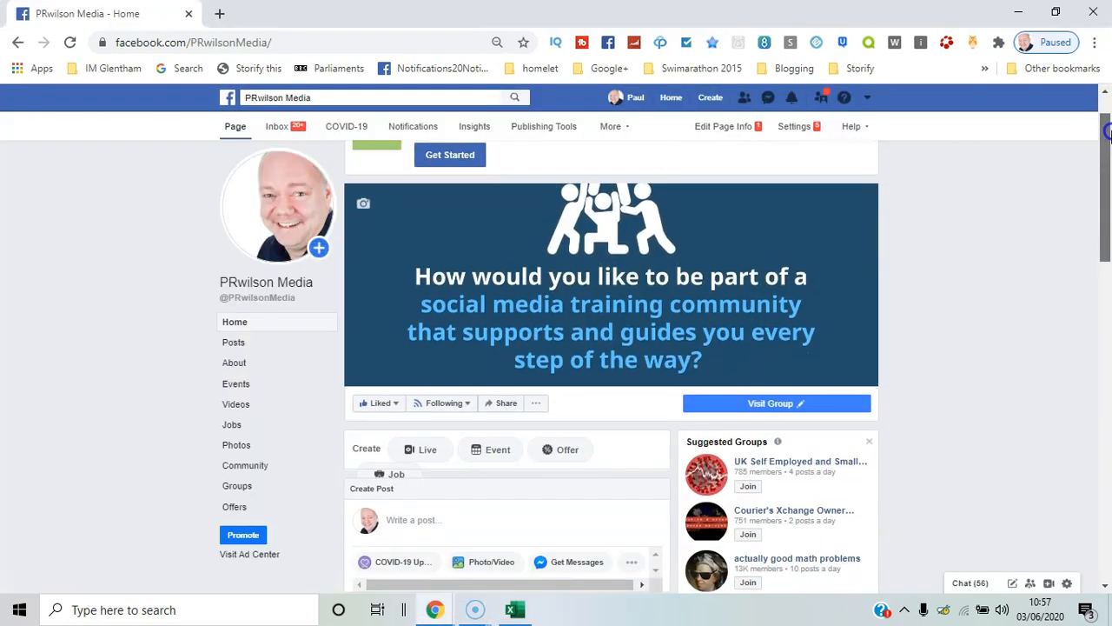
Step: Start a new post on the page with the text "hello"
drag(1108, 130, 1108, 182)
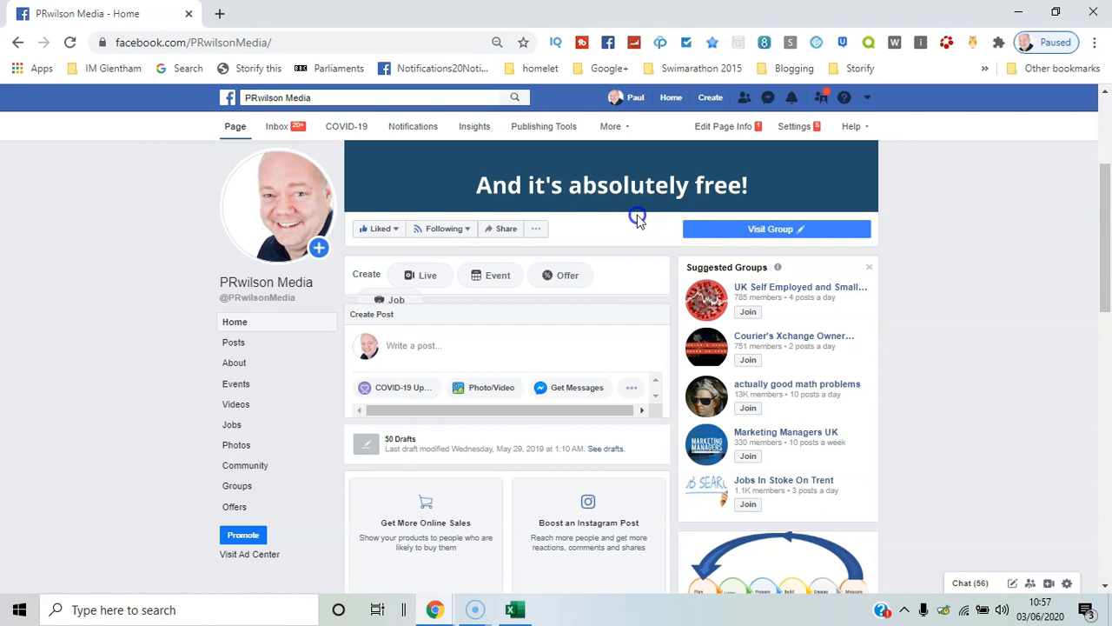
click(423, 343)
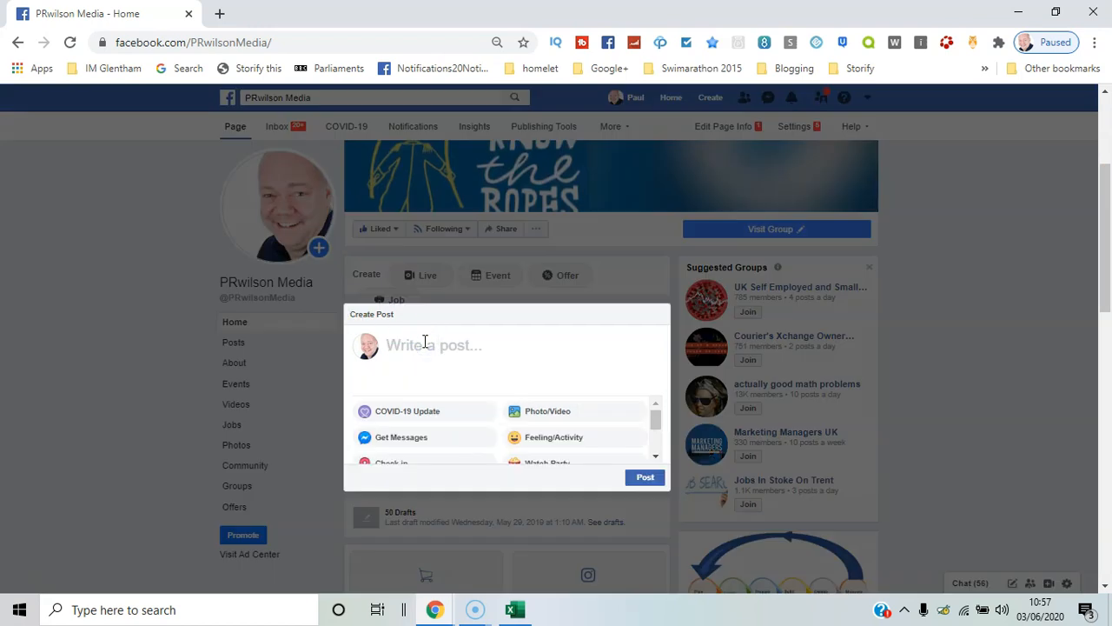
text(hg)
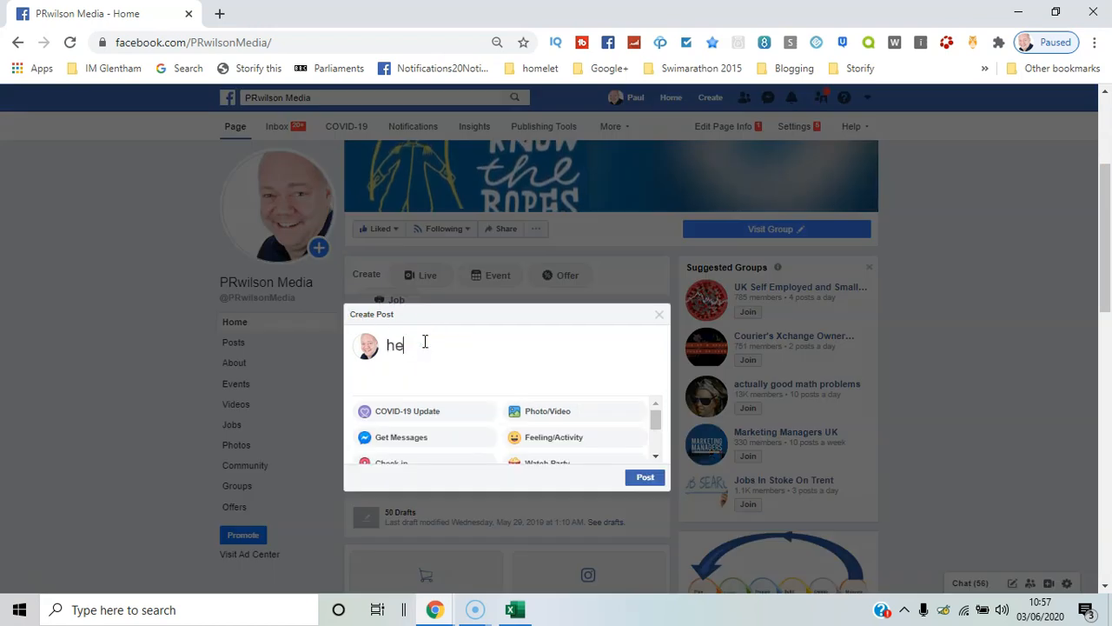
text(llo)
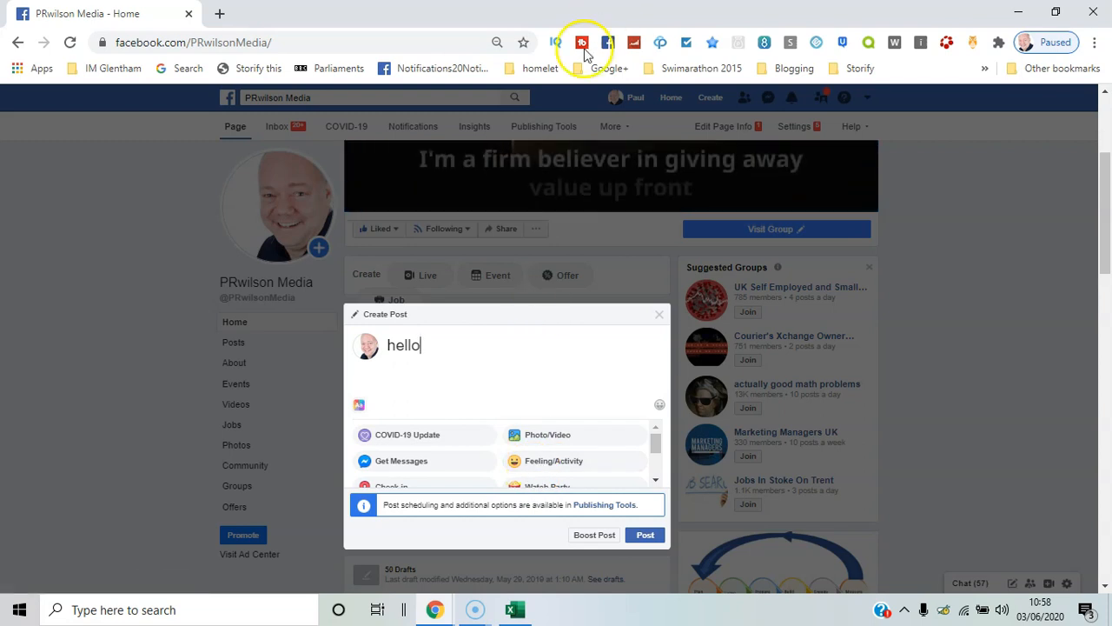
Step: Leave the unfinished page post for the publishing tools and open the list of drafts
click(546, 126)
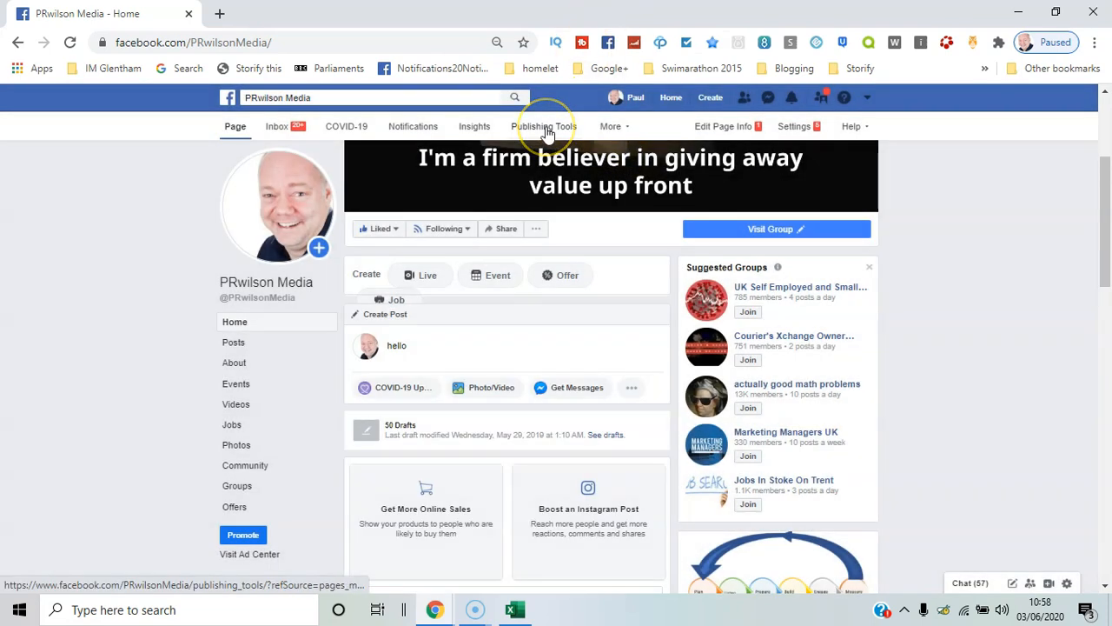
click(546, 127)
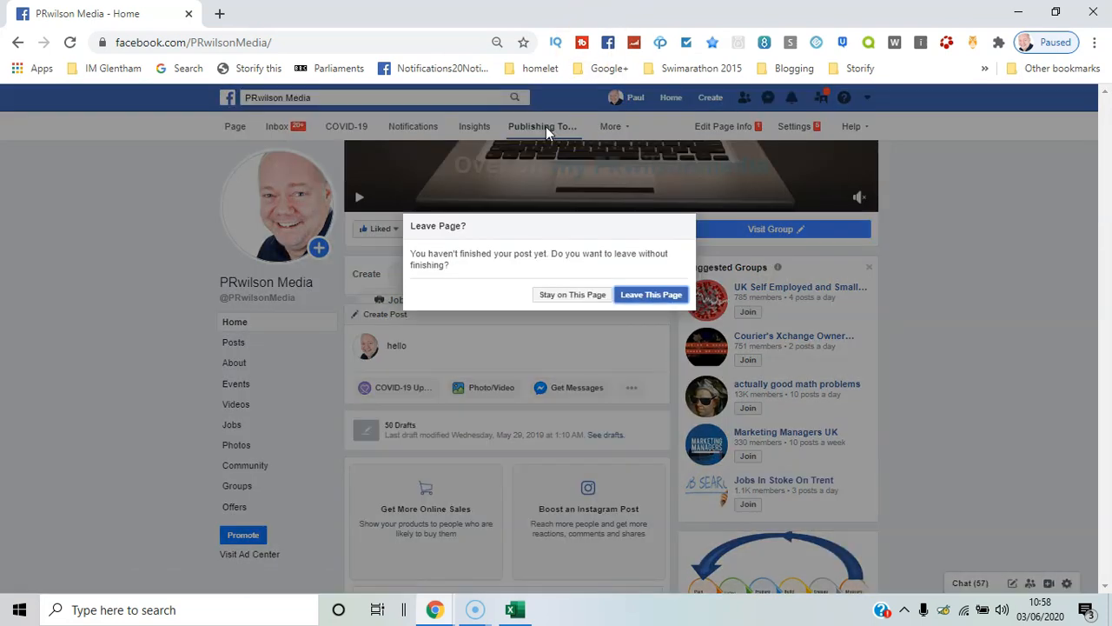
click(651, 295)
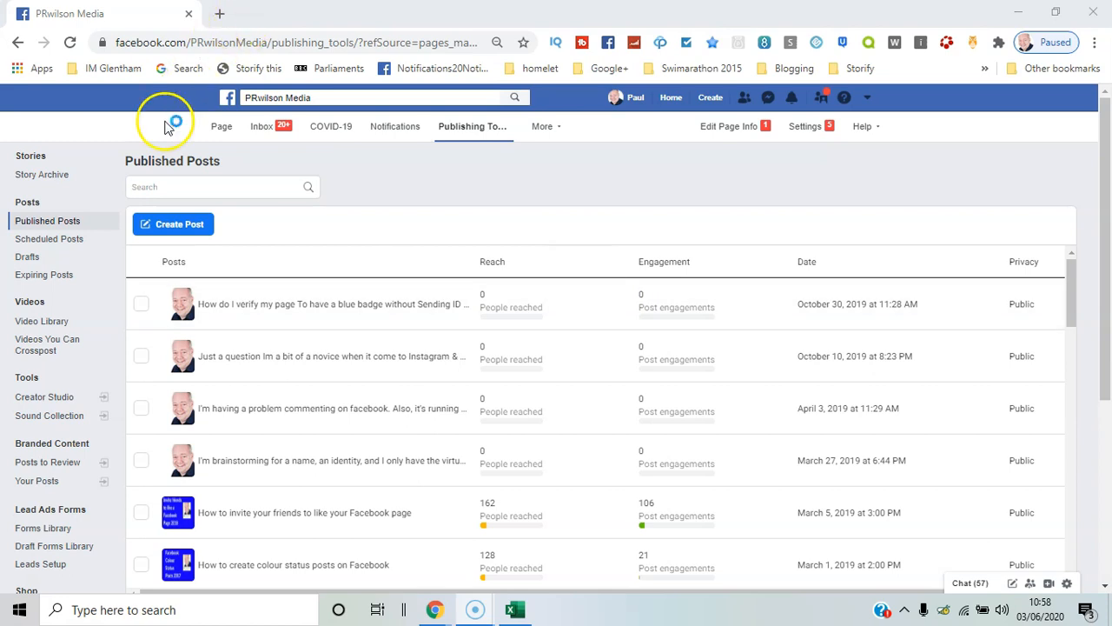
click(39, 257)
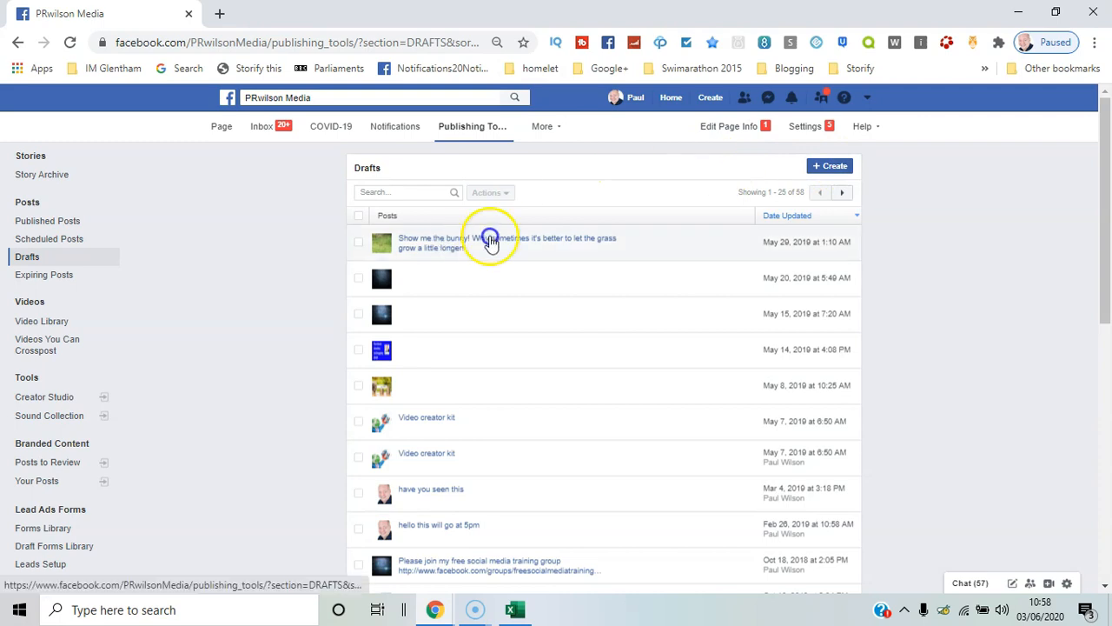
Step: Open the "Show me the bunny!" draft for editing and save it
click(531, 245)
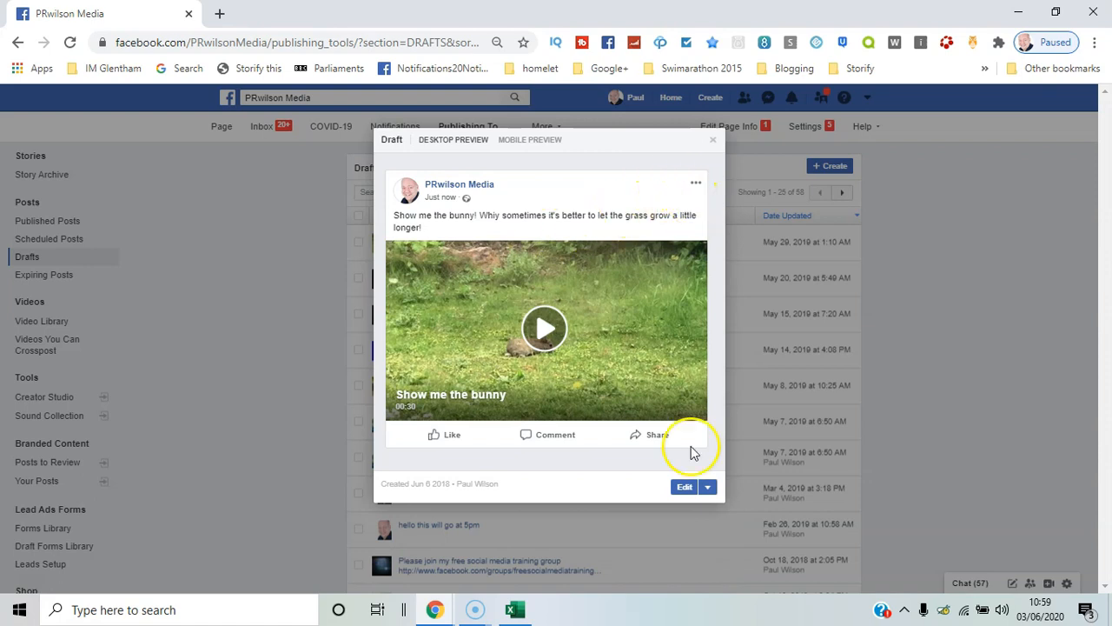
click(686, 487)
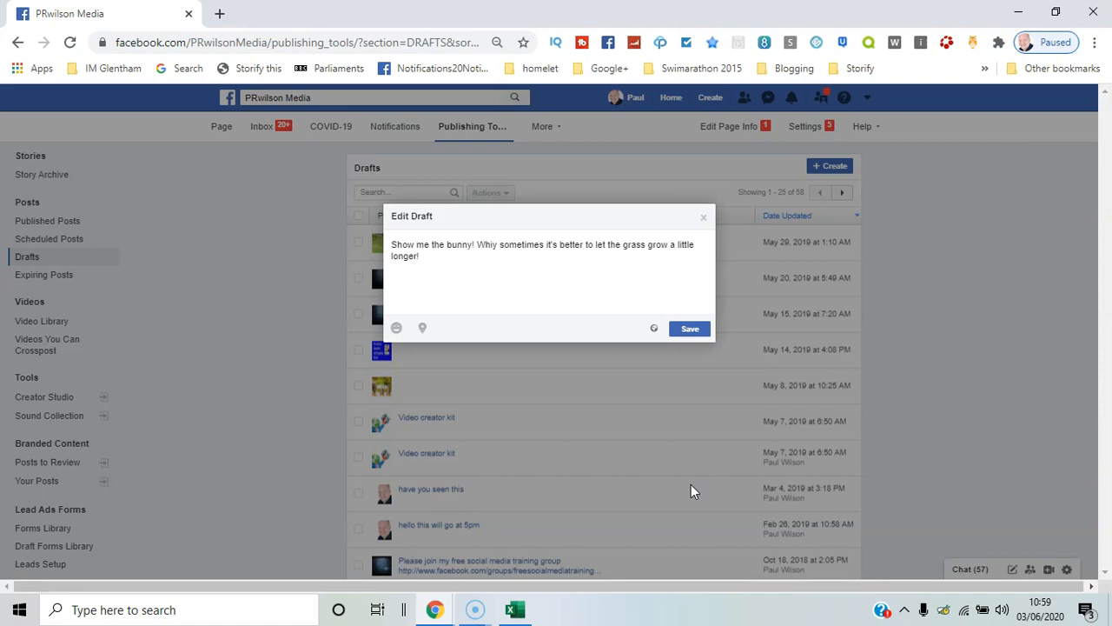
click(687, 330)
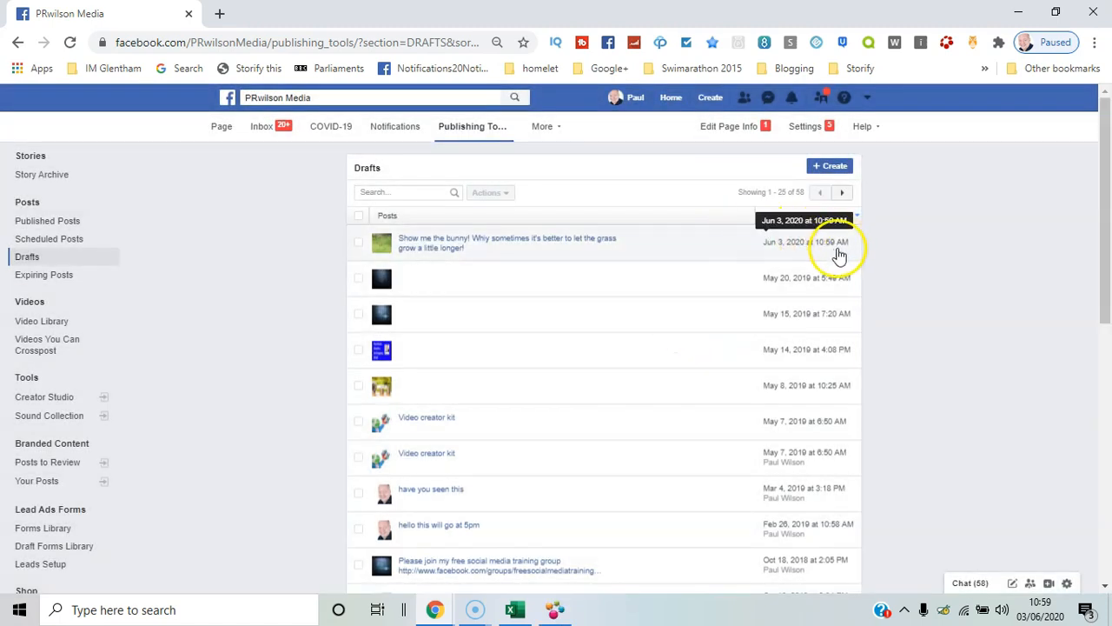
Step: Schedule the "Show me the bunny!" draft to publish on 6/4/2020 at 11:10 AM
click(724, 238)
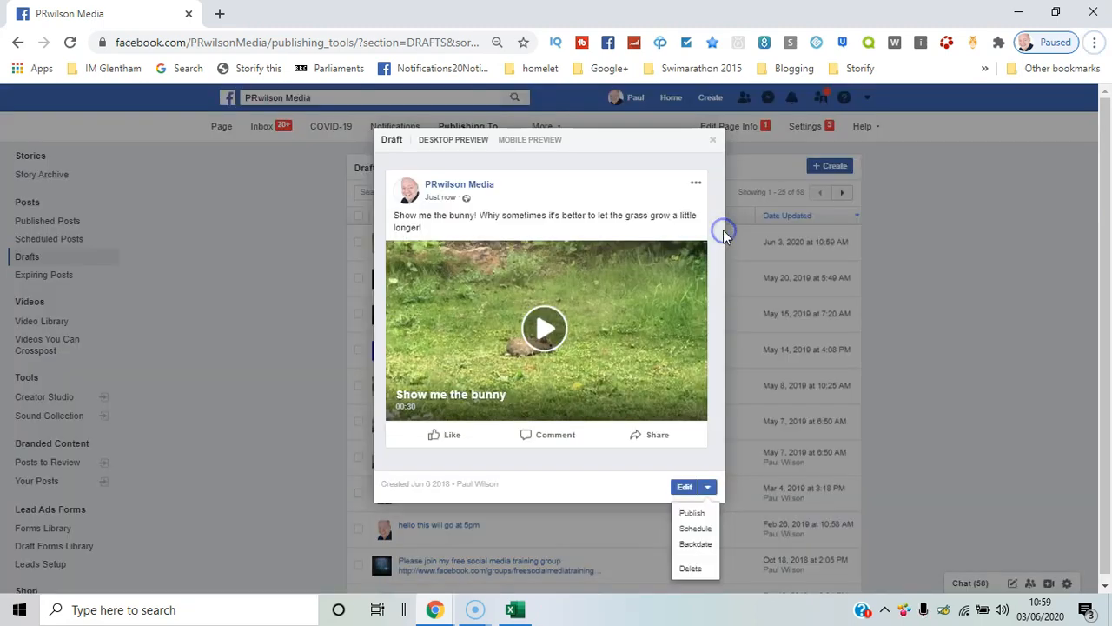
click(695, 528)
click(457, 269)
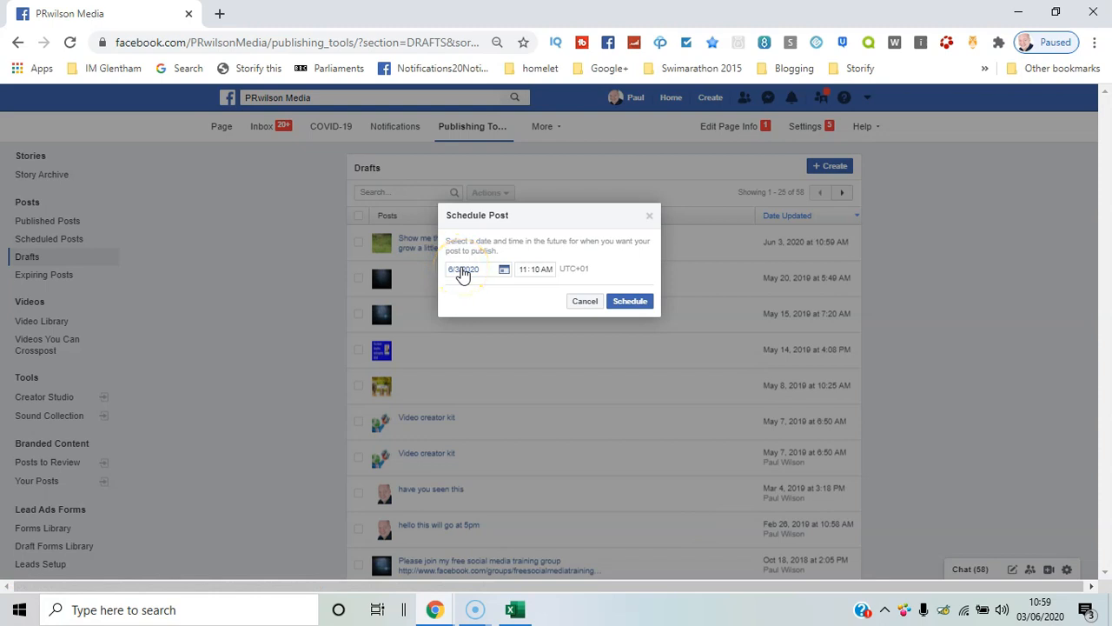
click(462, 271)
click(542, 324)
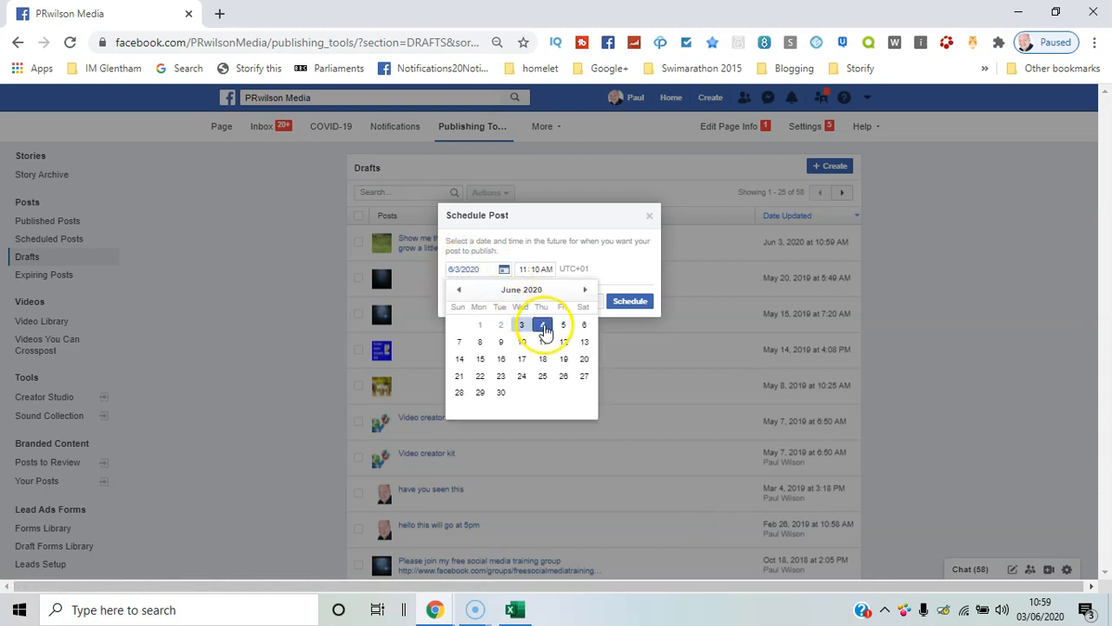
click(634, 302)
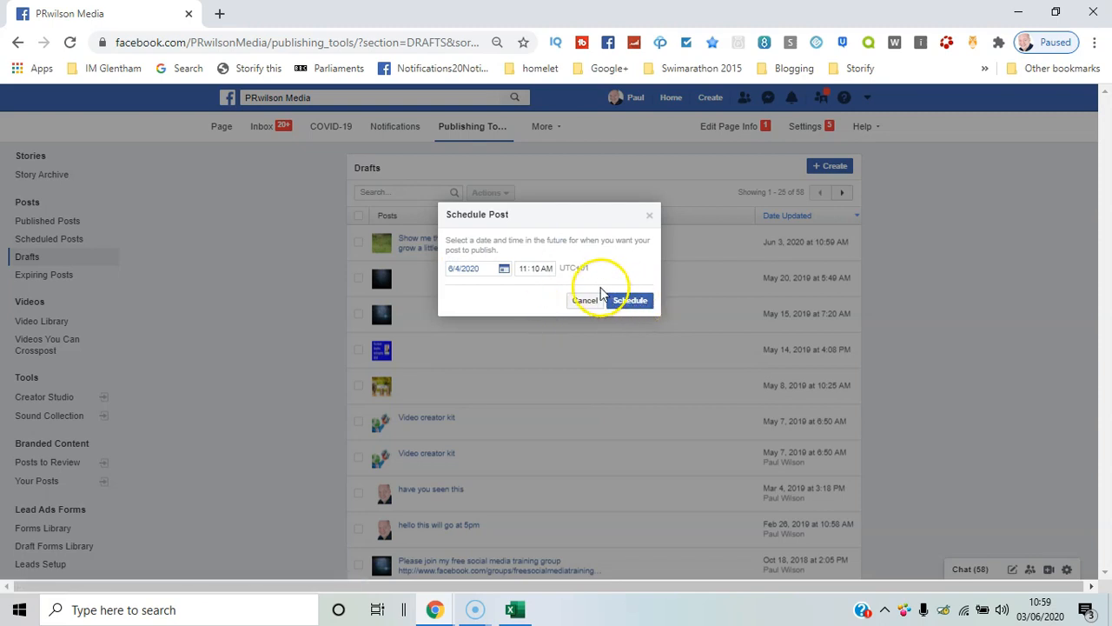
click(634, 302)
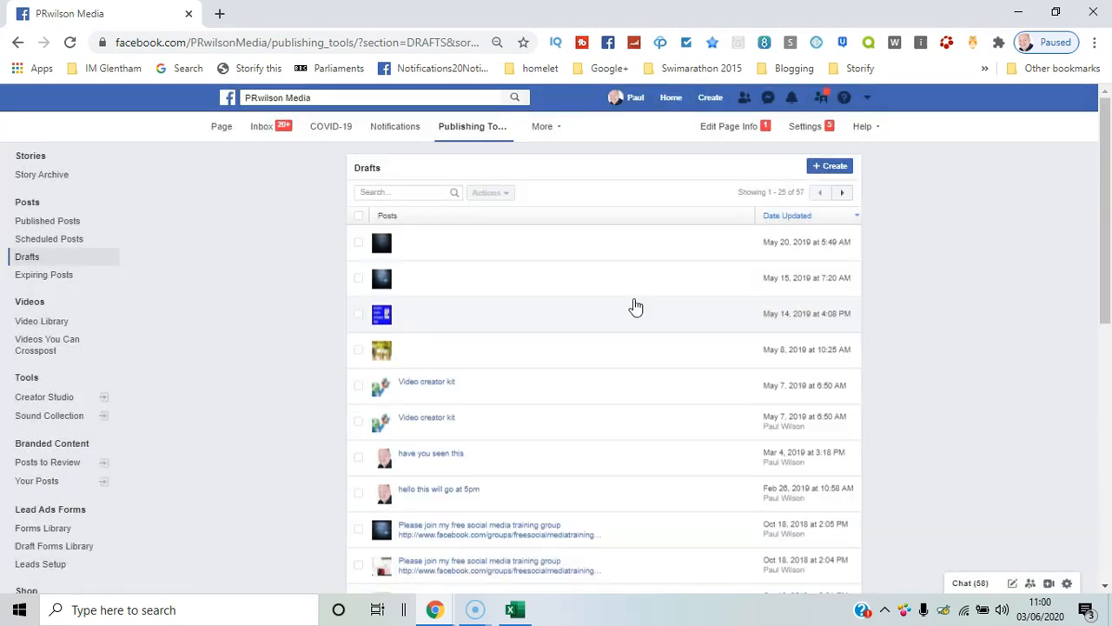
Step: Open "Show me the bunny!" among the scheduled posts and cancel its schedule
click(80, 247)
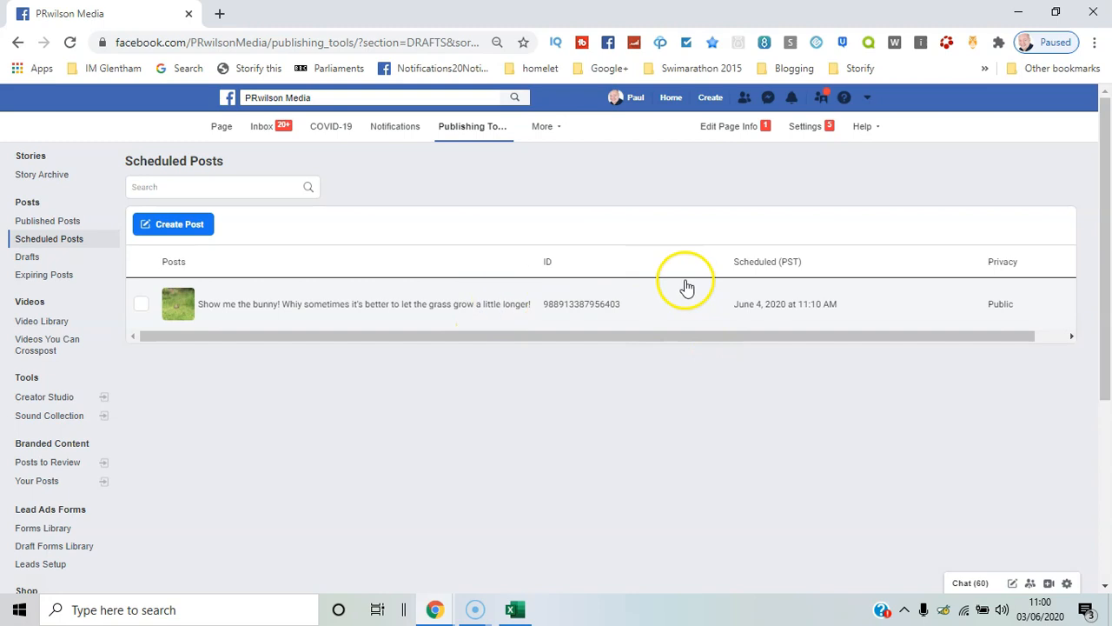
click(442, 313)
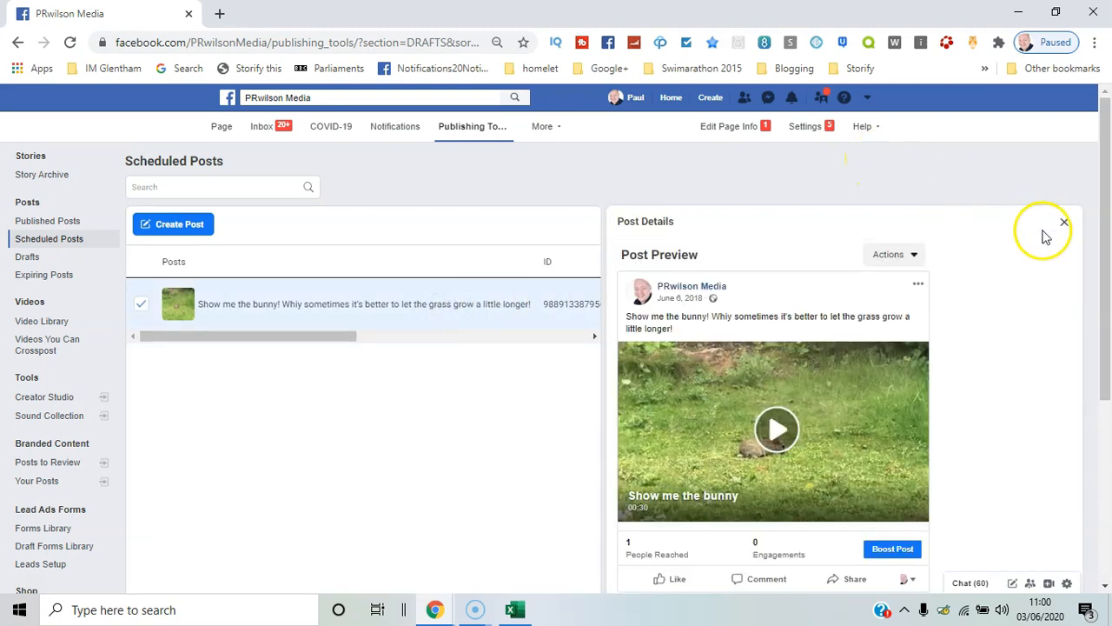
click(914, 270)
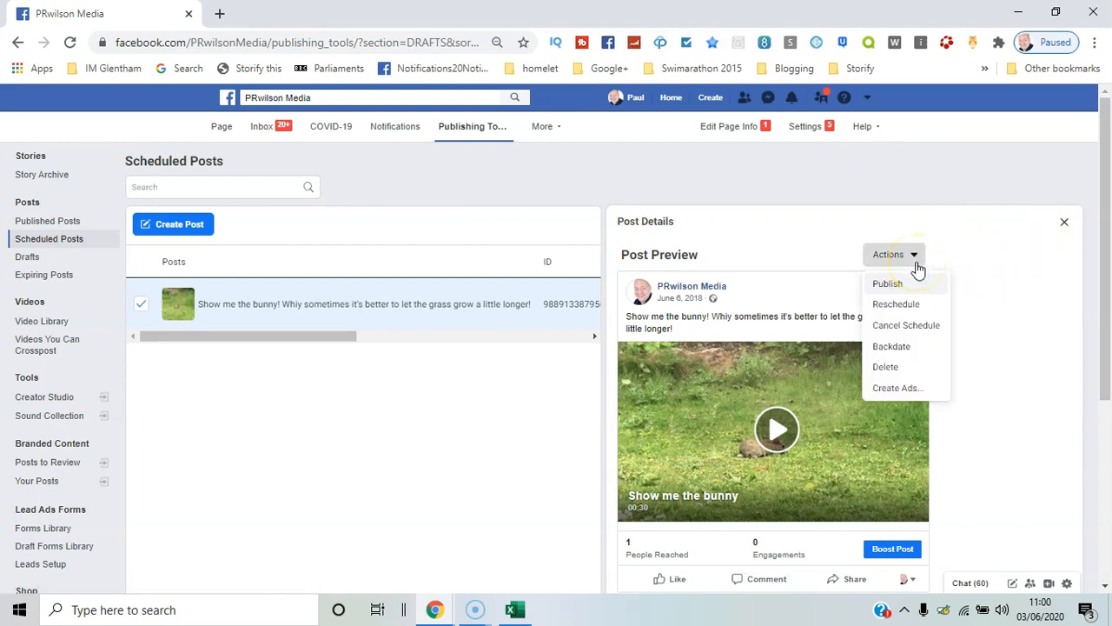
click(915, 330)
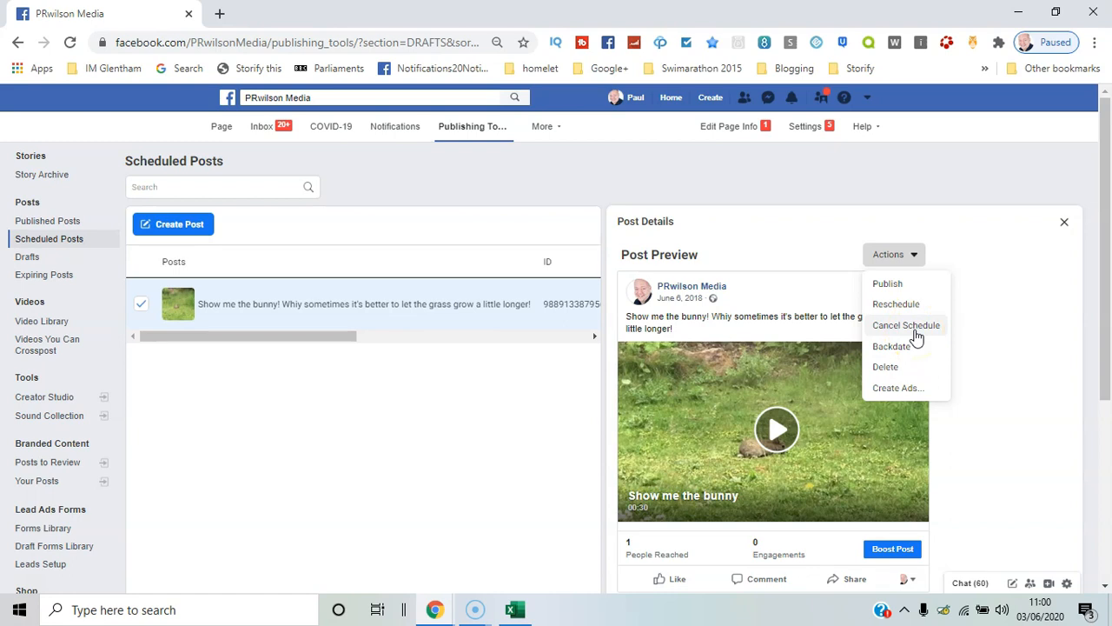
click(915, 334)
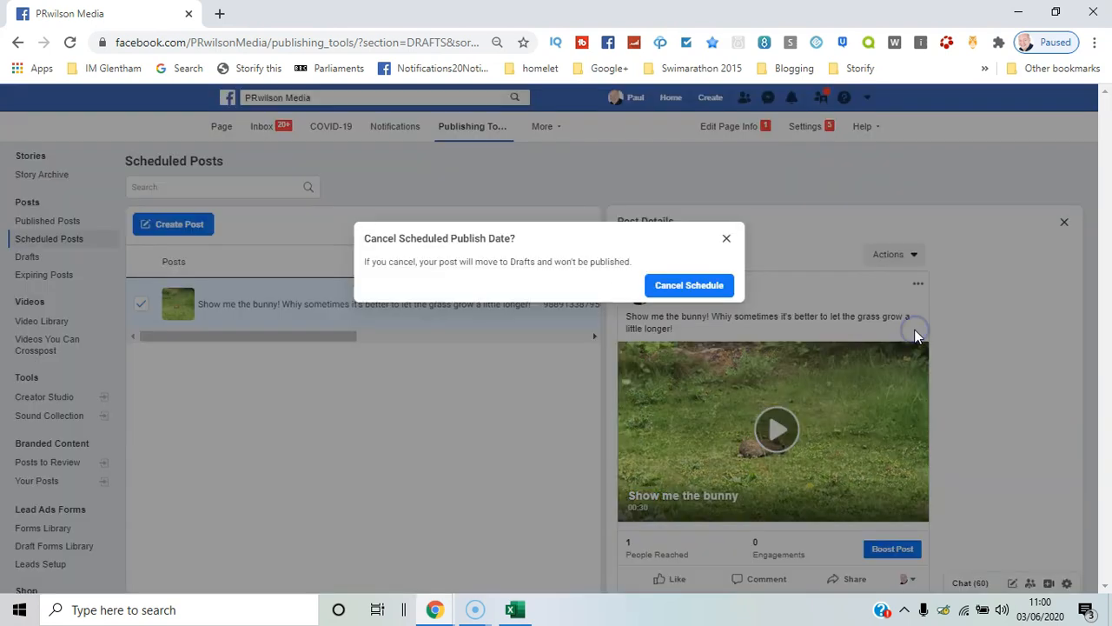
click(727, 288)
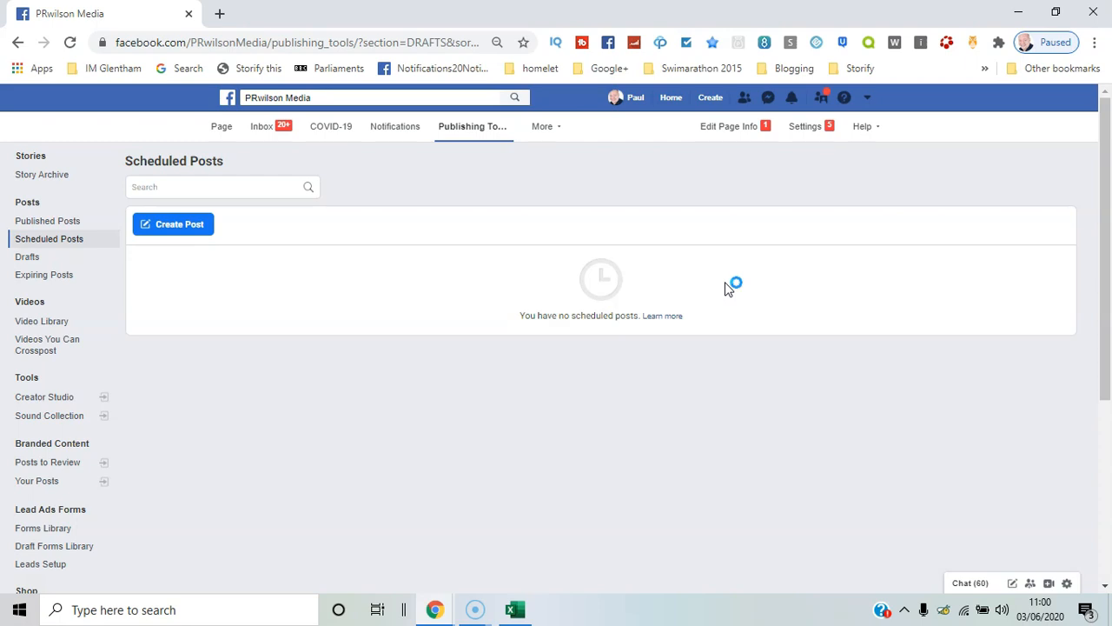
Step: Find and open the group "Free Social Media Training by PRwilson Media" through the site search
click(320, 95)
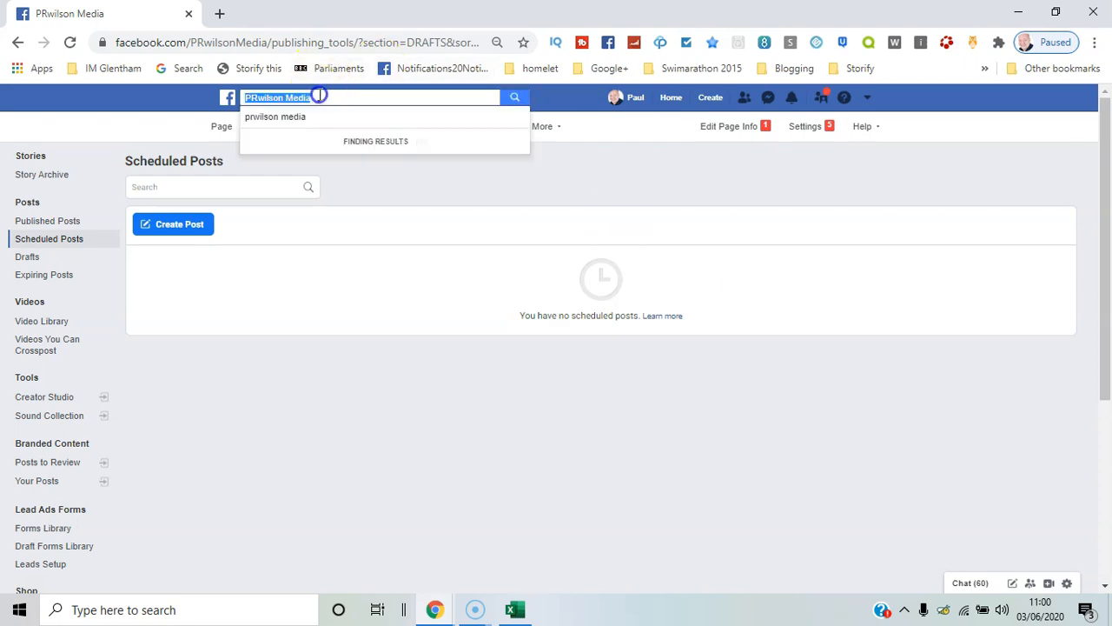
key(Down)
key(Down)
key(Return)
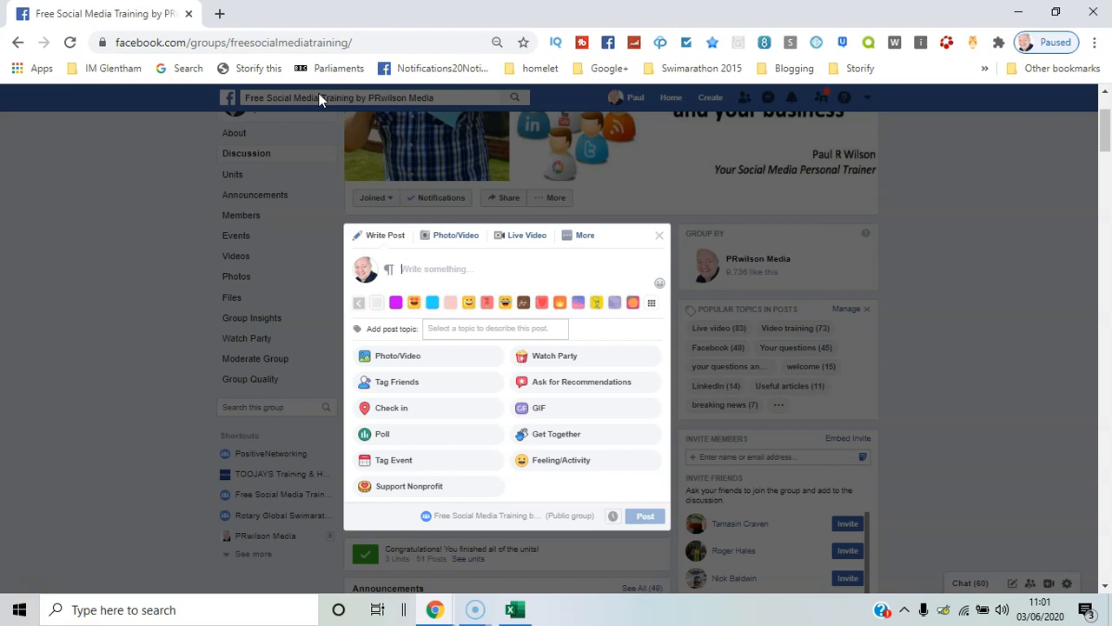
Step: Write the group post "this is a scheduled post" and schedule it for 6/4/2020 at 12:01 PM
text(this is a scheduled post)
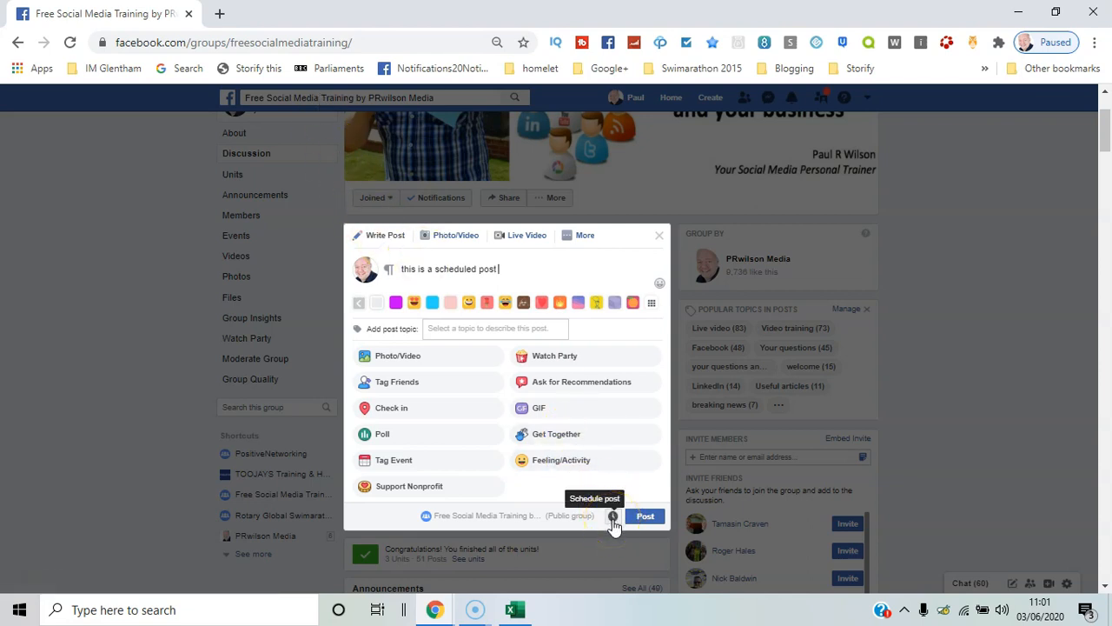
click(613, 519)
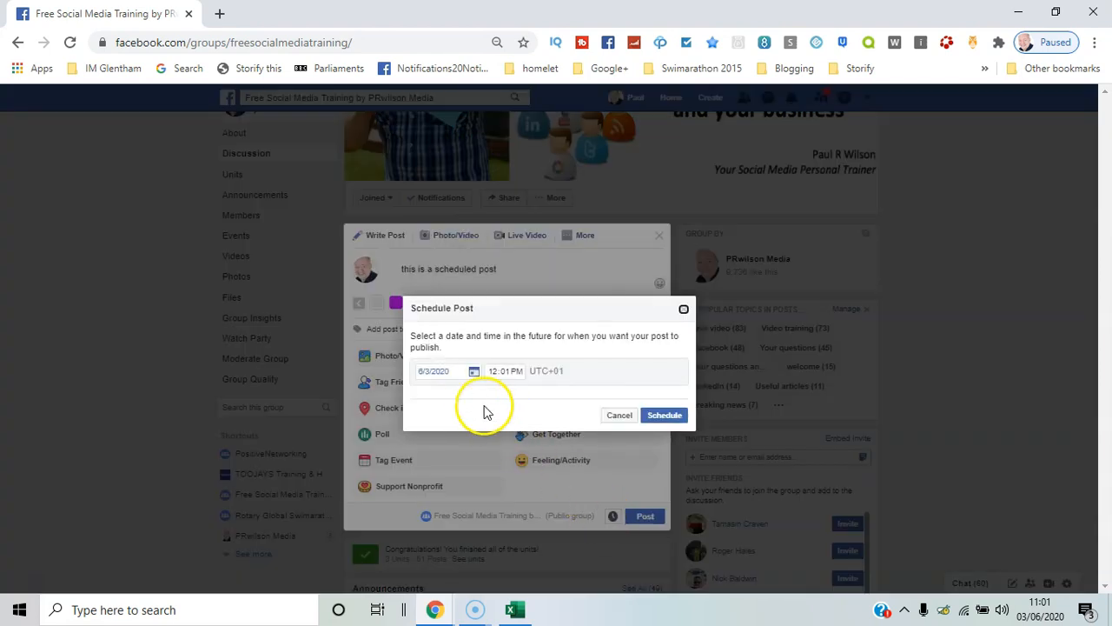
click(442, 373)
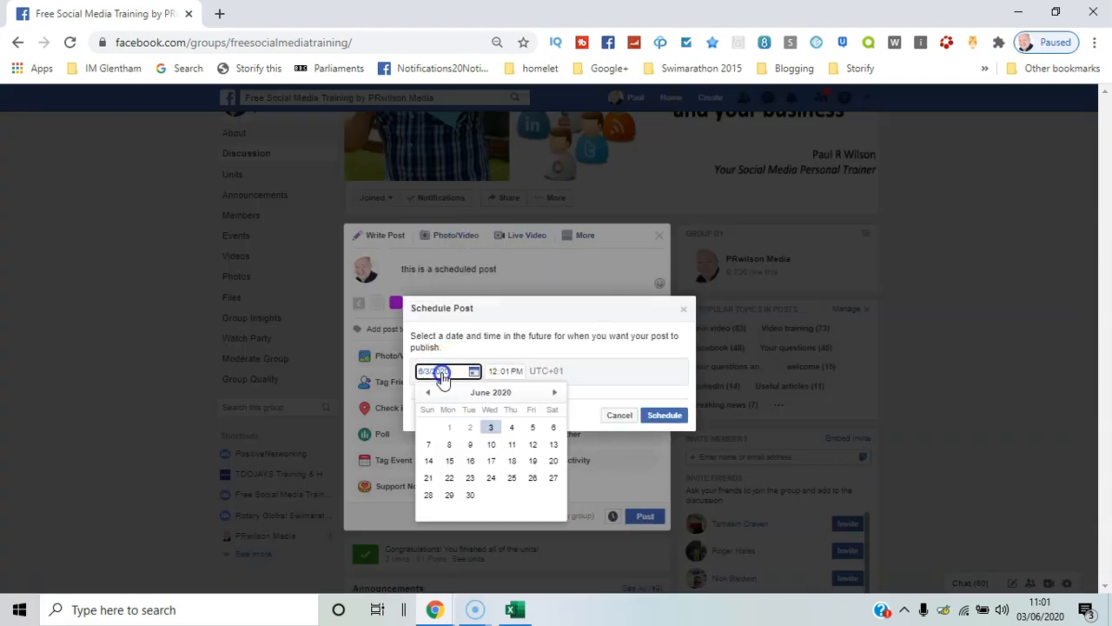
click(512, 427)
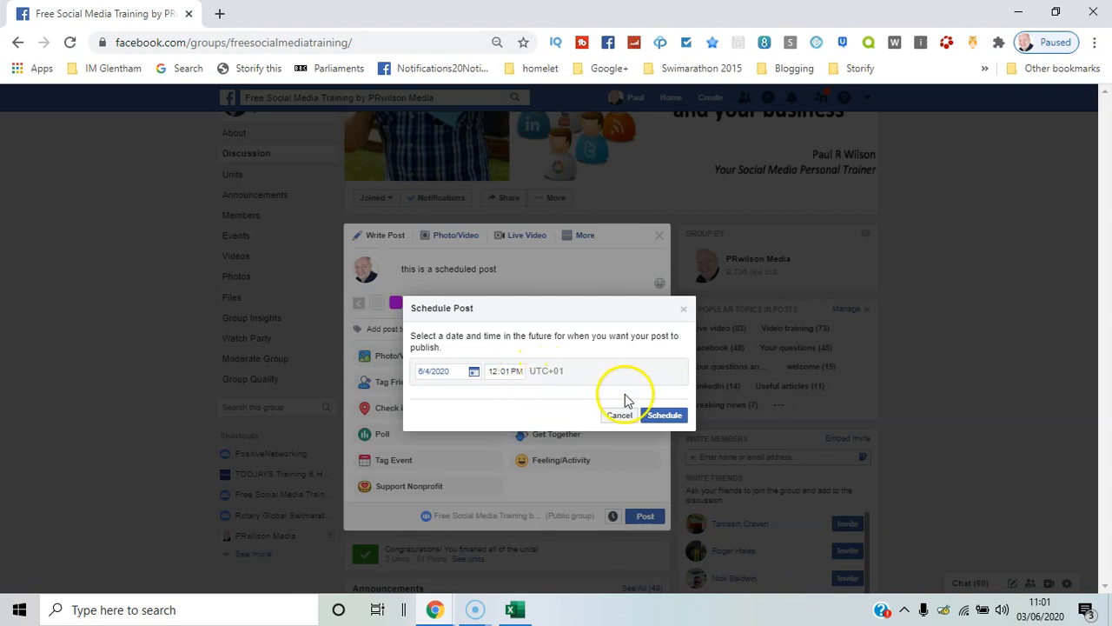
click(671, 419)
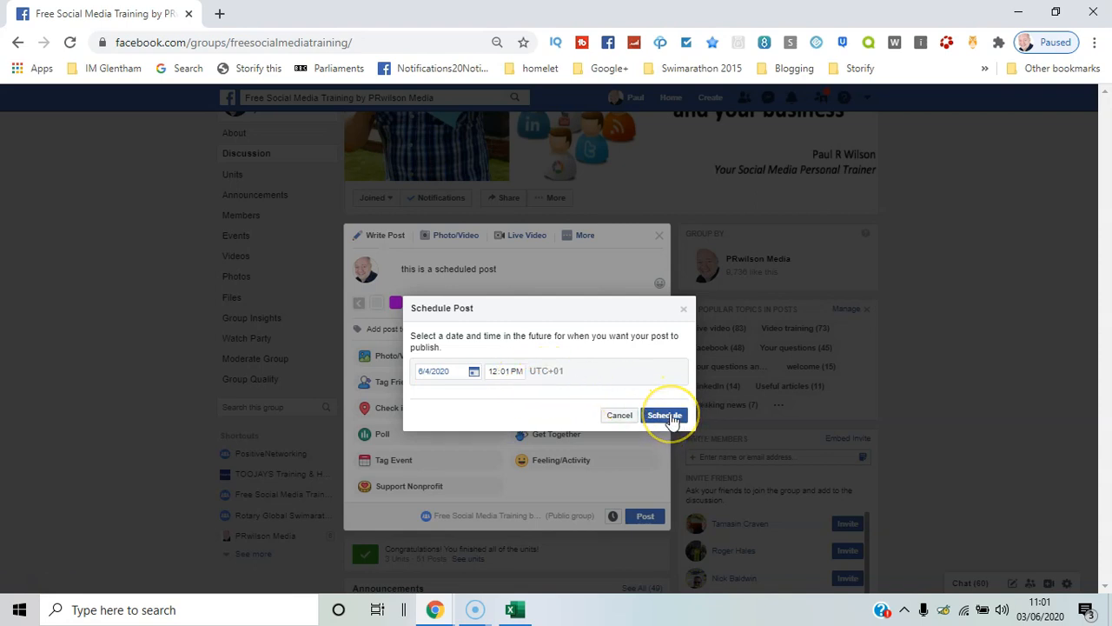
click(670, 417)
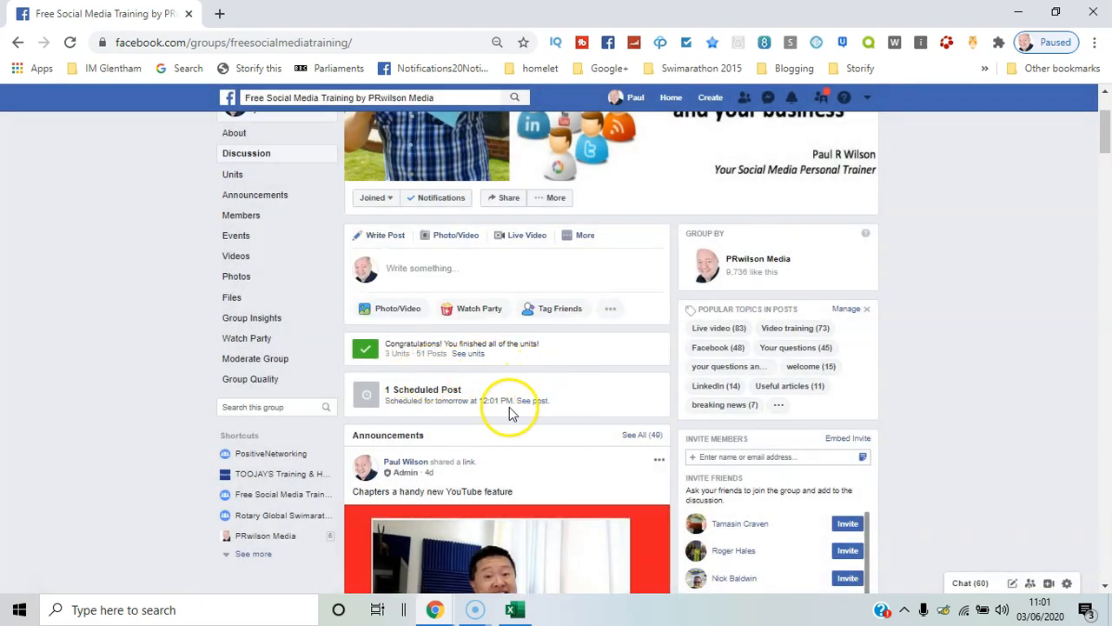
Step: Show the group's scheduled posts and switch to the new Facebook layout
click(530, 402)
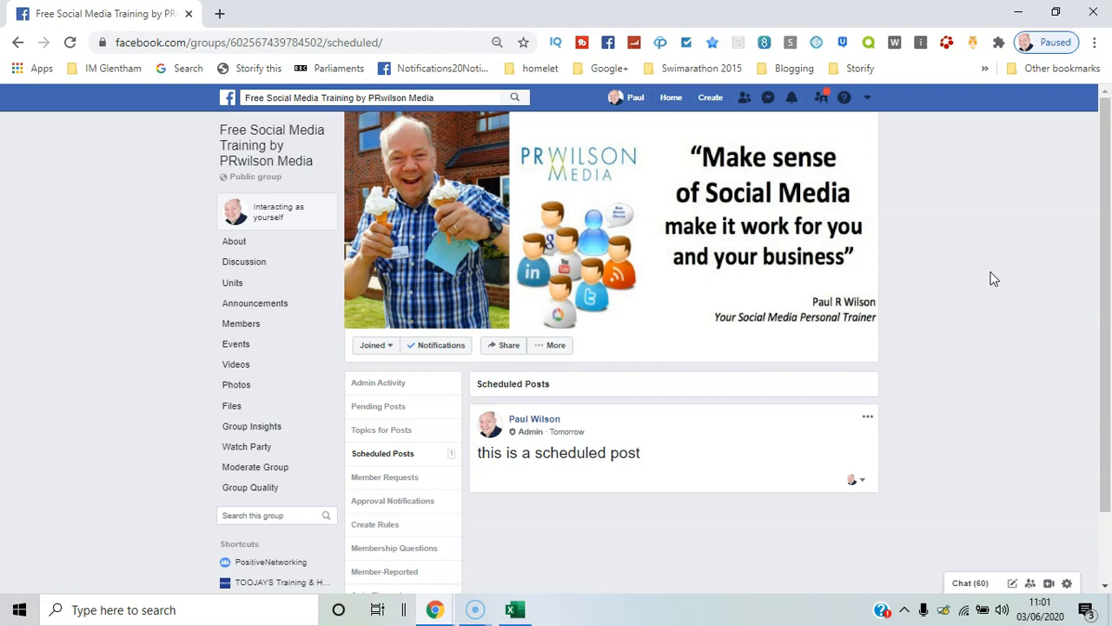
click(973, 251)
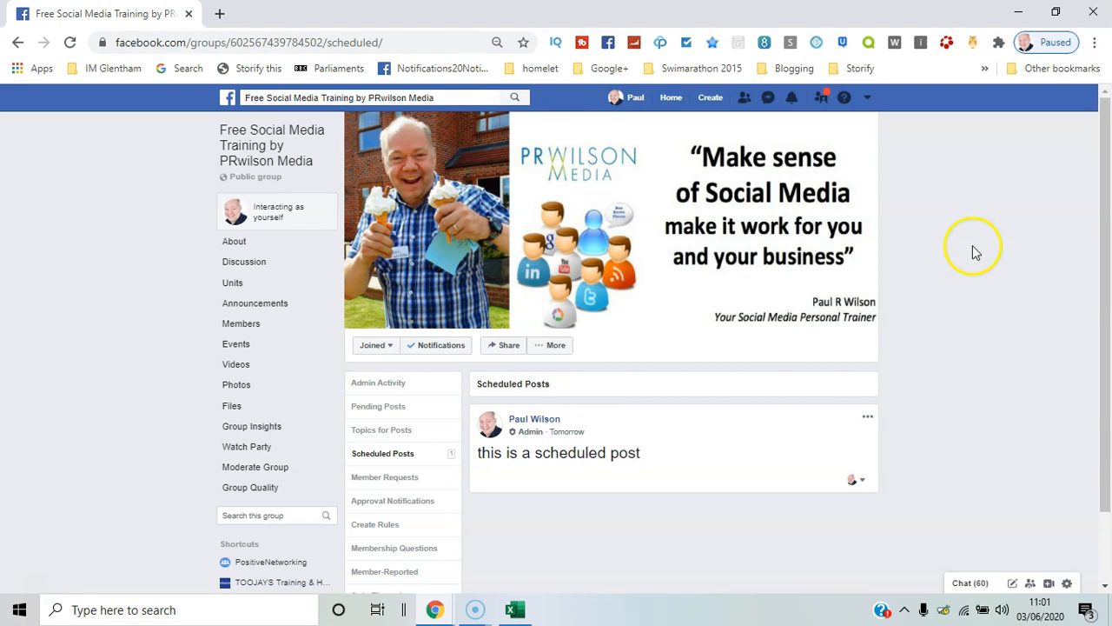
click(869, 101)
click(808, 451)
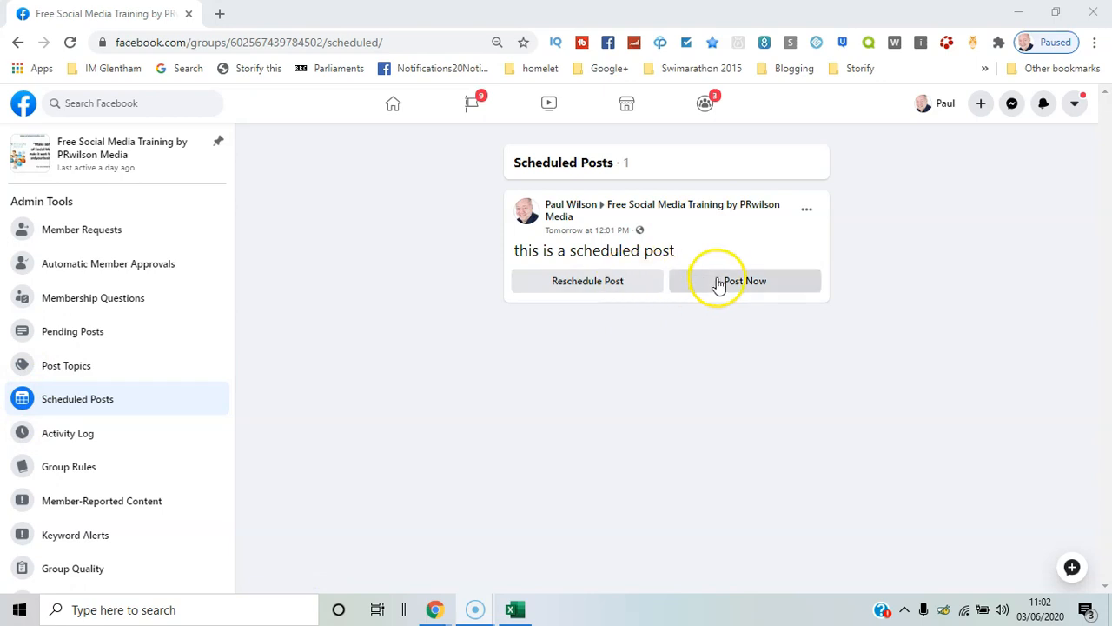
Step: Reschedule the group post "this is a scheduled post" to Jun 5, 2020
click(626, 281)
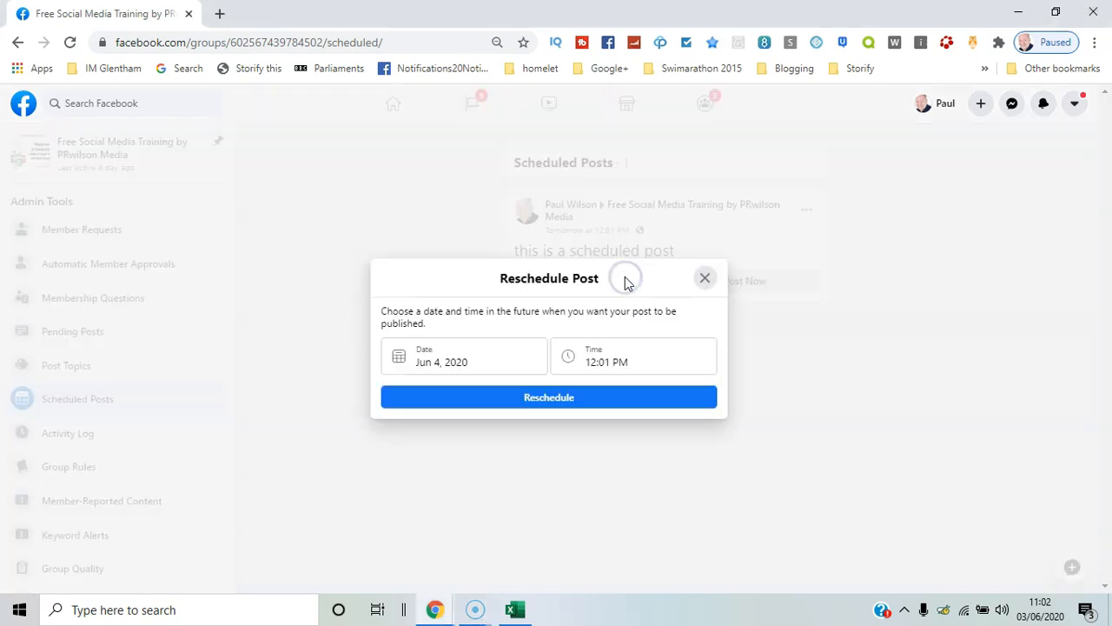
click(500, 358)
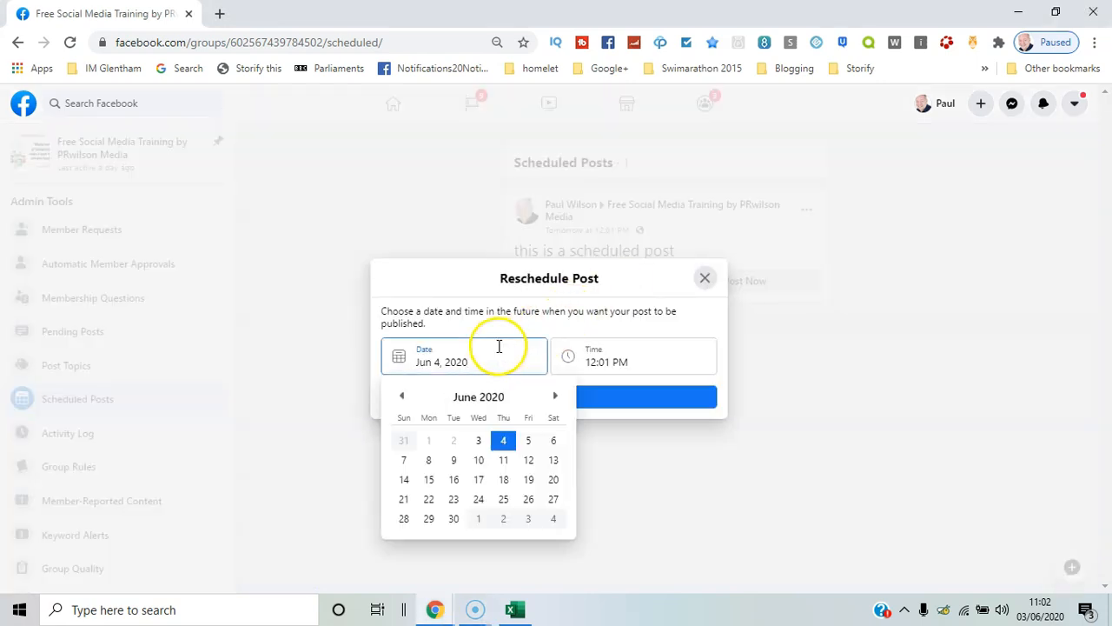
click(527, 440)
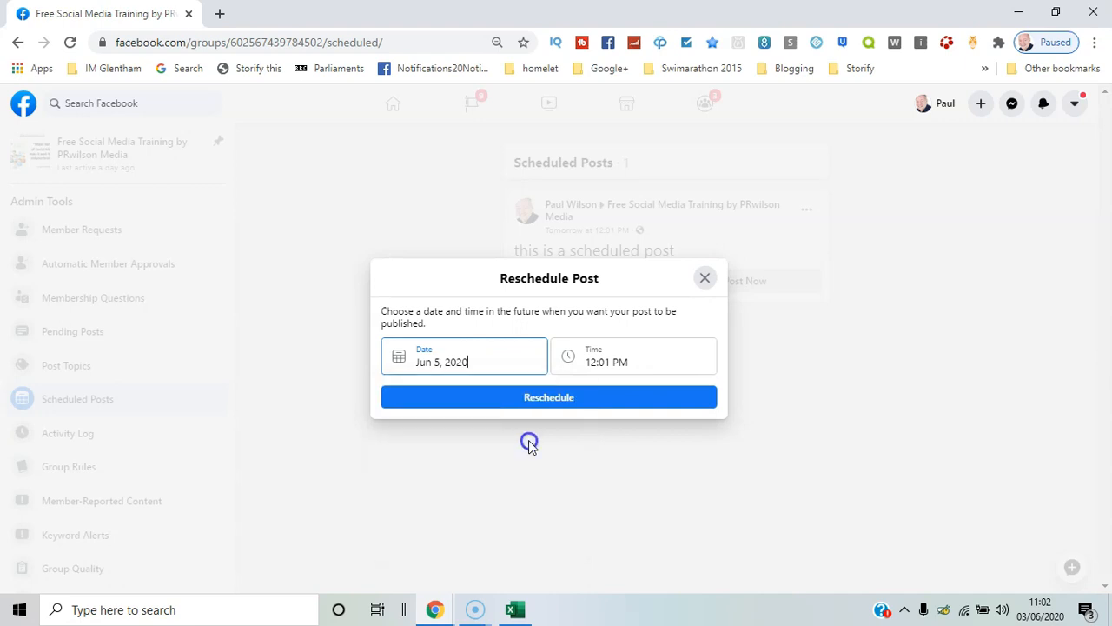
click(590, 397)
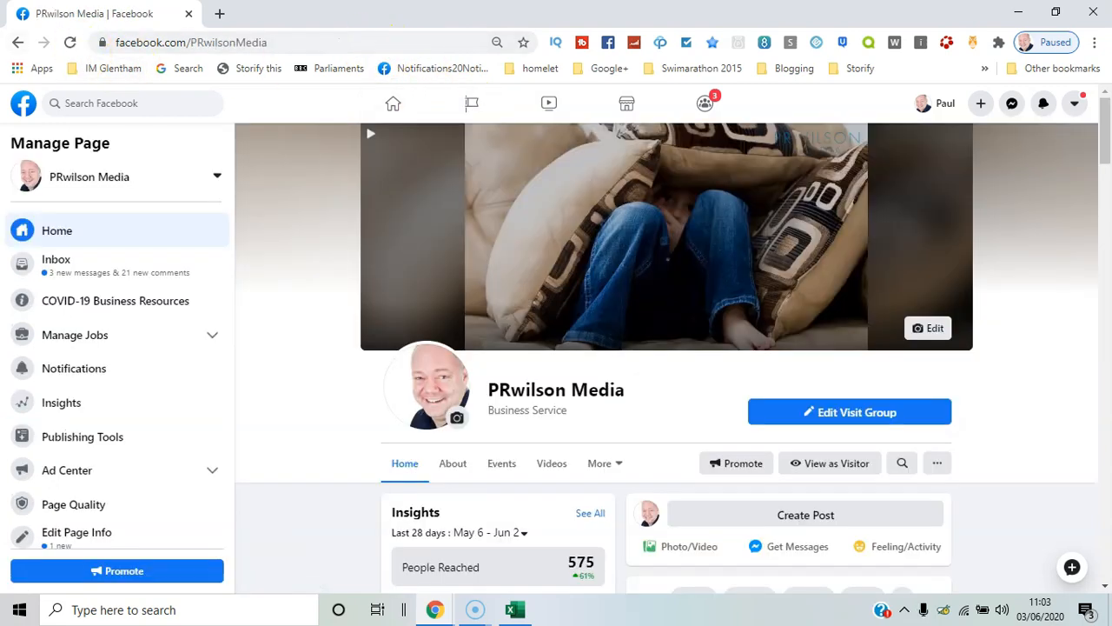
Step: Open the "Show me the bunny!" draft in the PRwilson Media page's publishing tools and bring up its publish and schedule options
click(126, 444)
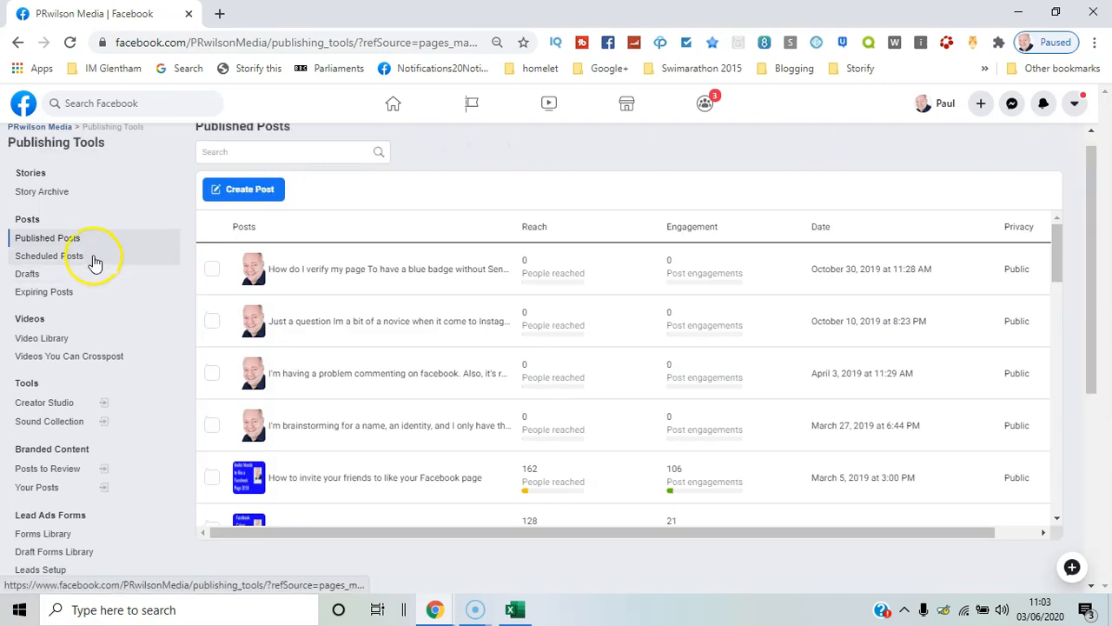
click(74, 276)
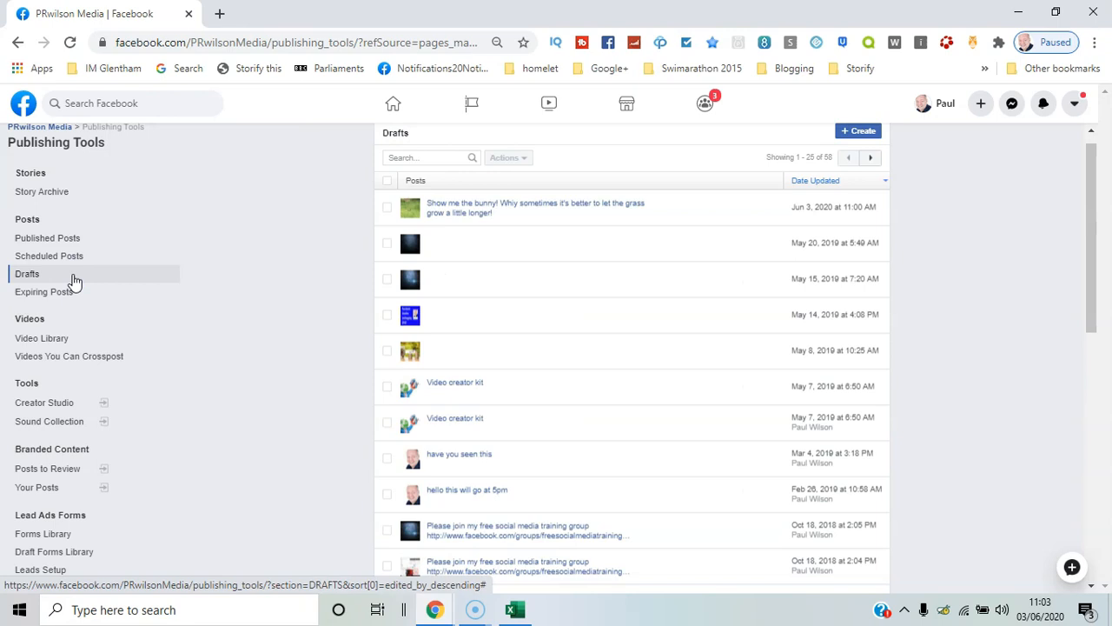
click(846, 208)
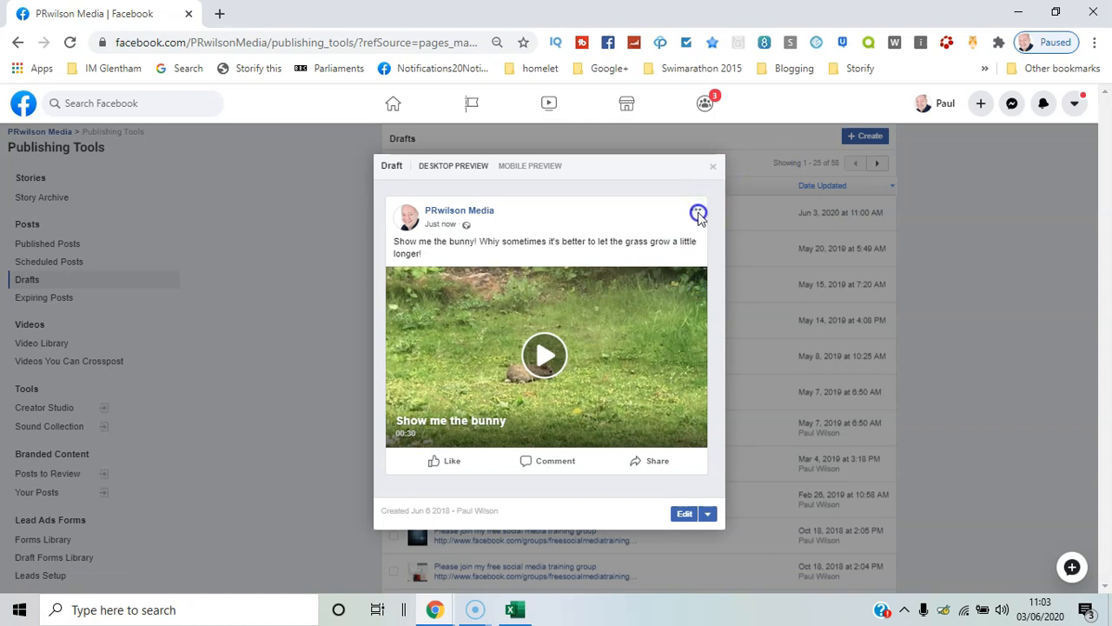
click(707, 513)
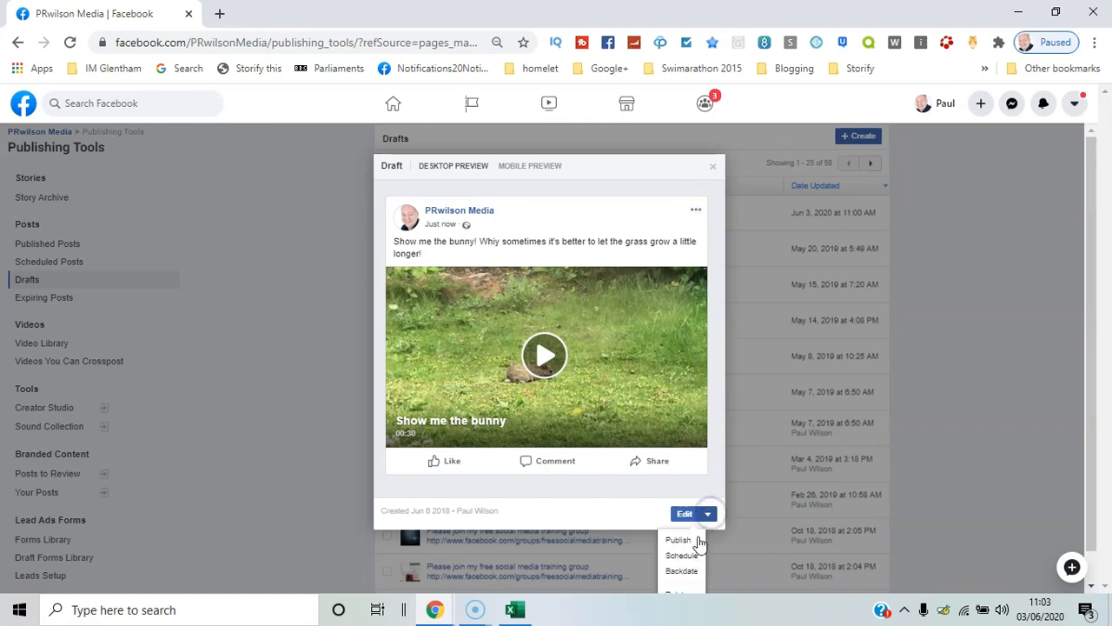